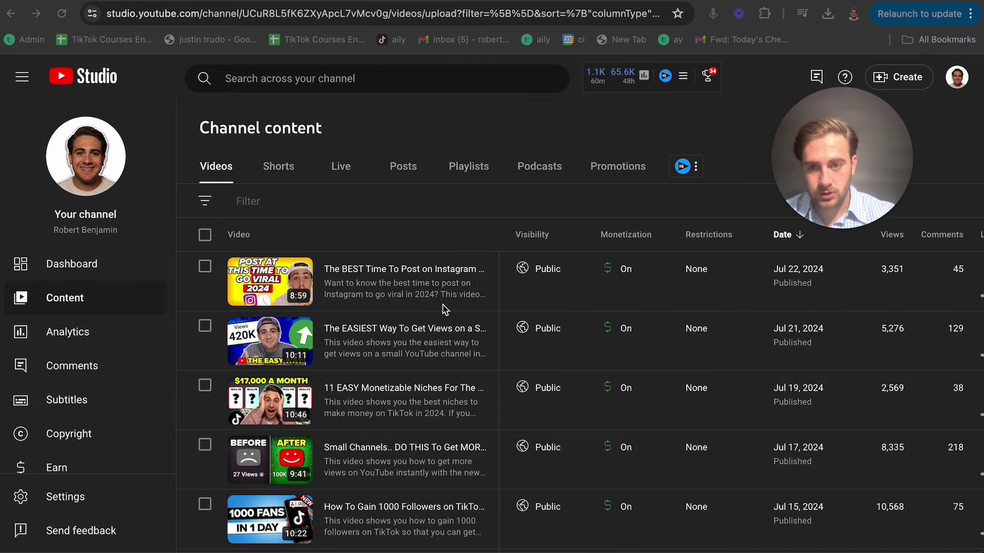
Open the first Instagram posting-time video's details and scroll down to its tags
{"action": "left_click", "coordinate": [333, 295]}
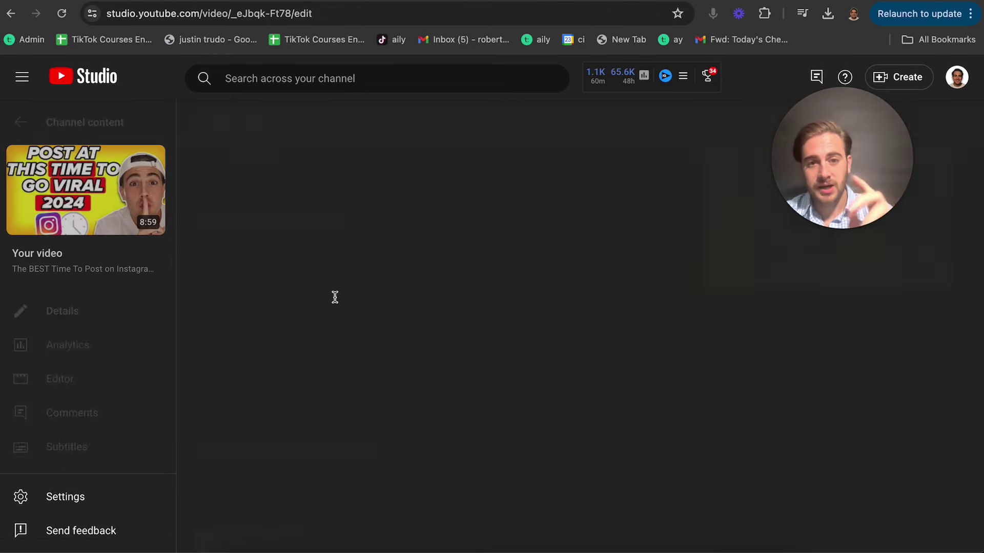
{"action": "scroll", "coordinate": [276, 377], "scroll_direction": "down", "scroll_amount": 10}
{"action": "scroll", "coordinate": [277, 381], "scroll_direction": "down", "scroll_amount": 15}
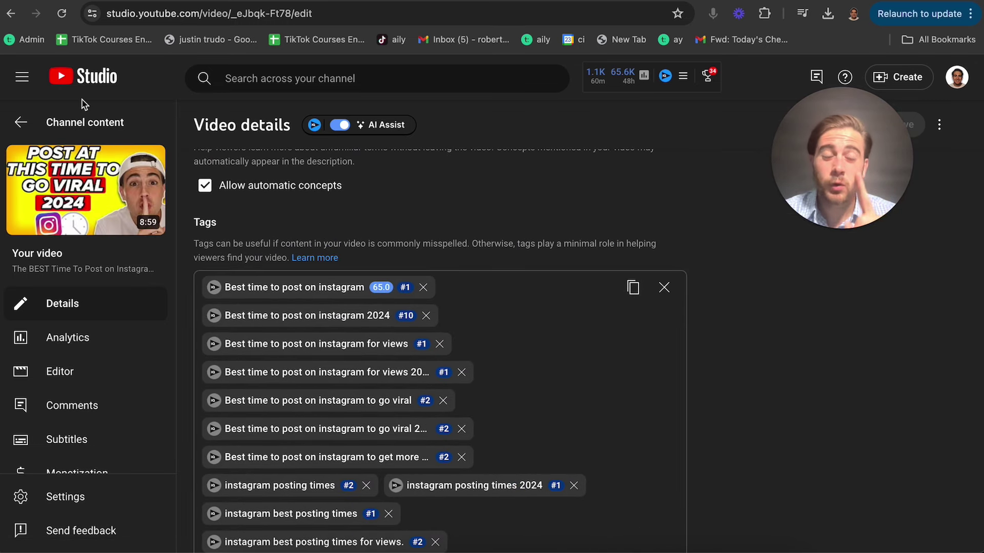
Return to the Channel content list and open YouTube Studio Settings on General
{"action": "left_click", "coordinate": [78, 118]}
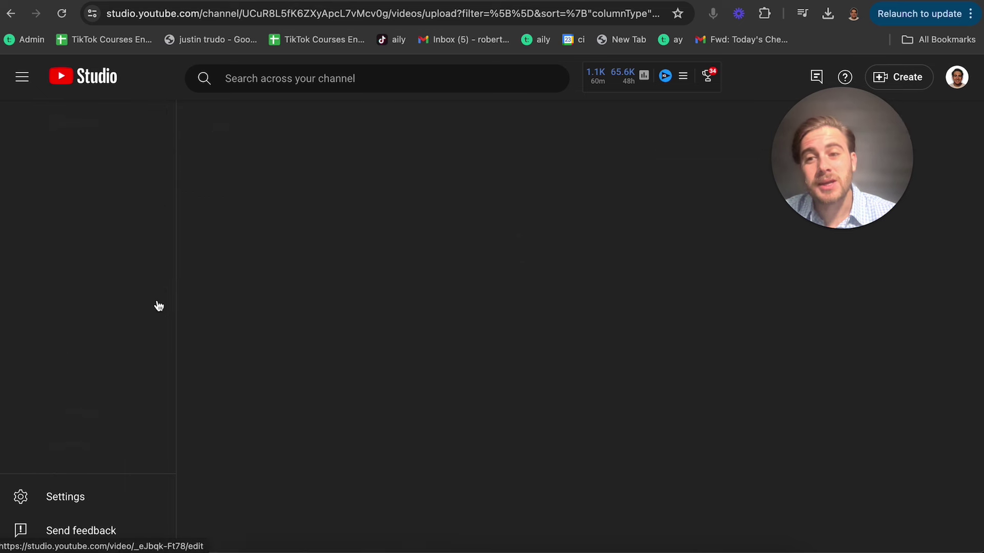
{"action": "scroll", "coordinate": [101, 431], "scroll_direction": "down", "scroll_amount": 1}
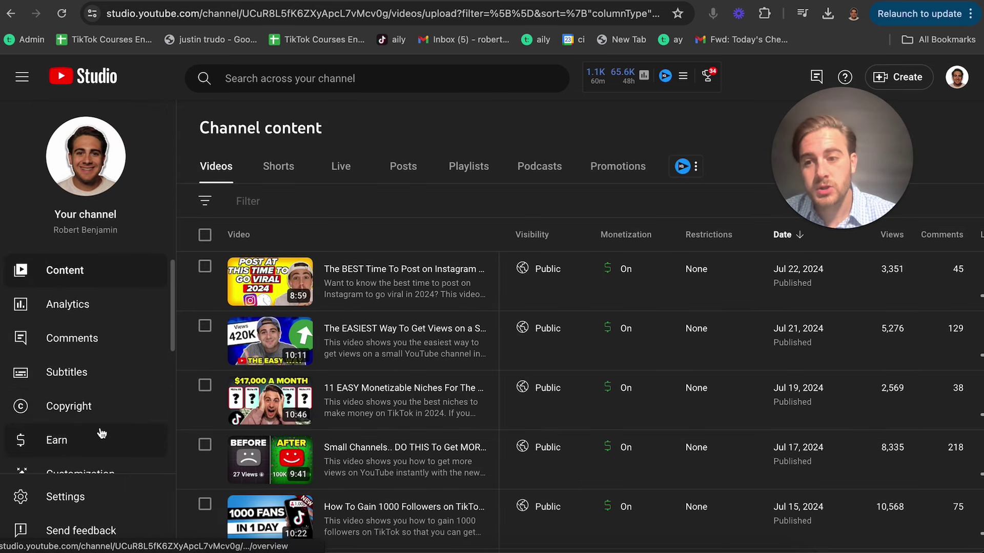
{"action": "left_click", "coordinate": [71, 497]}
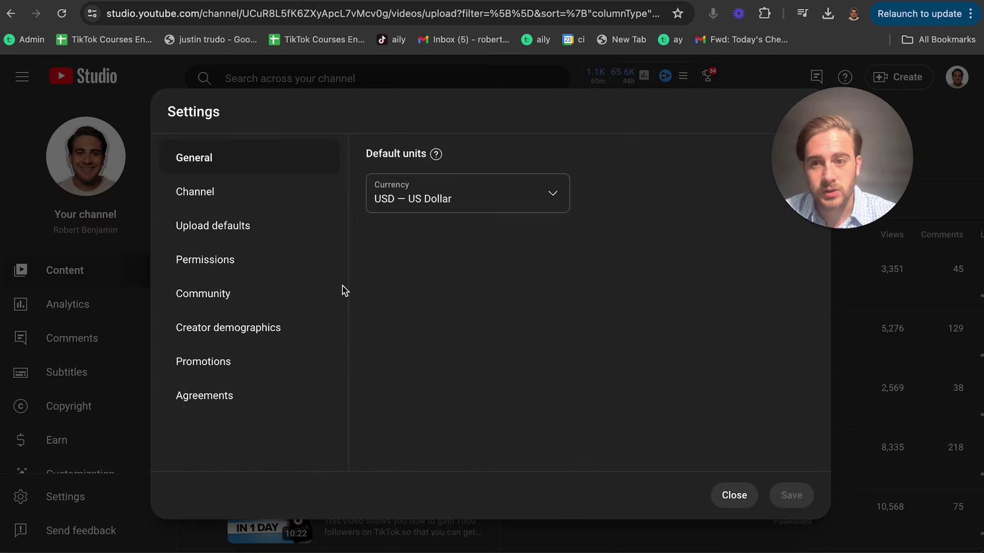
Show the Channel settings and scroll to the Keywords box (413/500)
{"action": "left_click", "coordinate": [250, 187]}
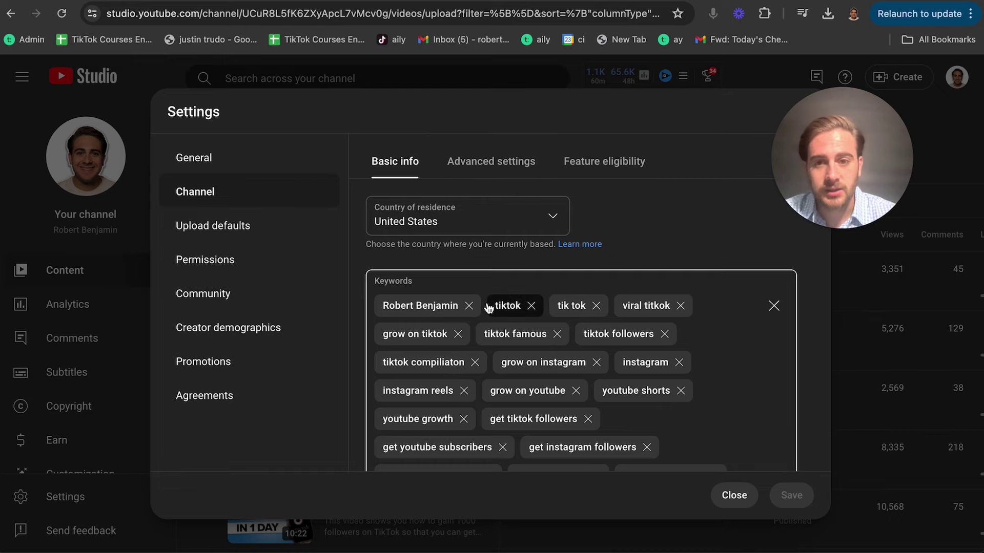
{"action": "scroll", "coordinate": [487, 307], "scroll_direction": "down", "scroll_amount": 2}
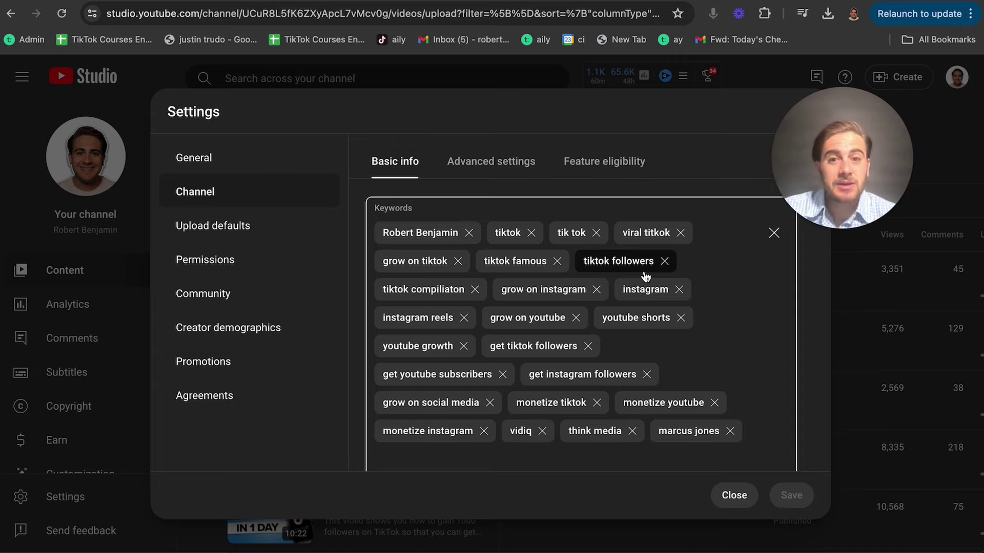
{"action": "scroll", "coordinate": [589, 377], "scroll_direction": "down", "scroll_amount": 1}
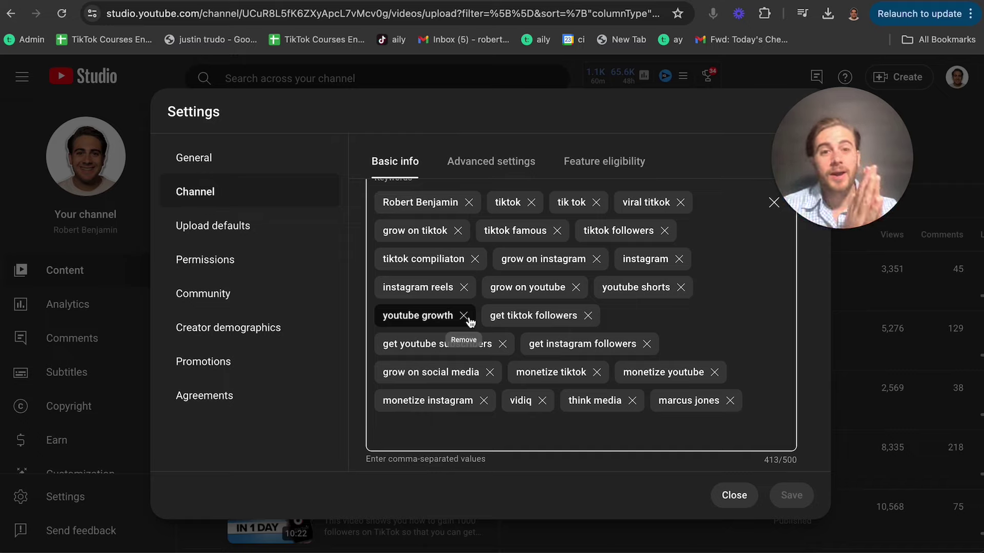
{"action": "left_click", "coordinate": [644, 114]}
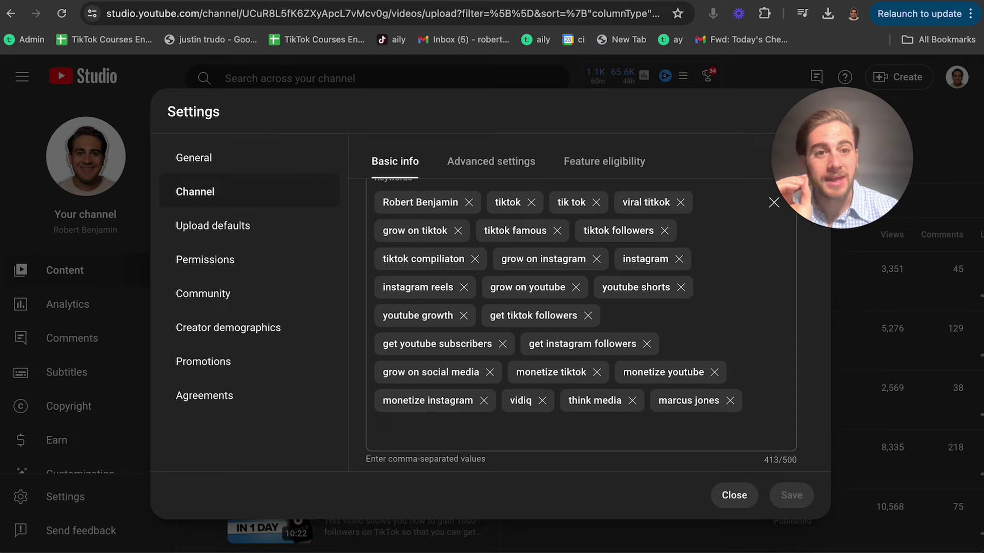
Load youtube.com/verify in a new browser tab, then select the address bar
{"action": "key", "text": "ctrl+t"}
{"action": "type", "text": "youtube.com/verify"}
{"action": "key", "text": "Return"}
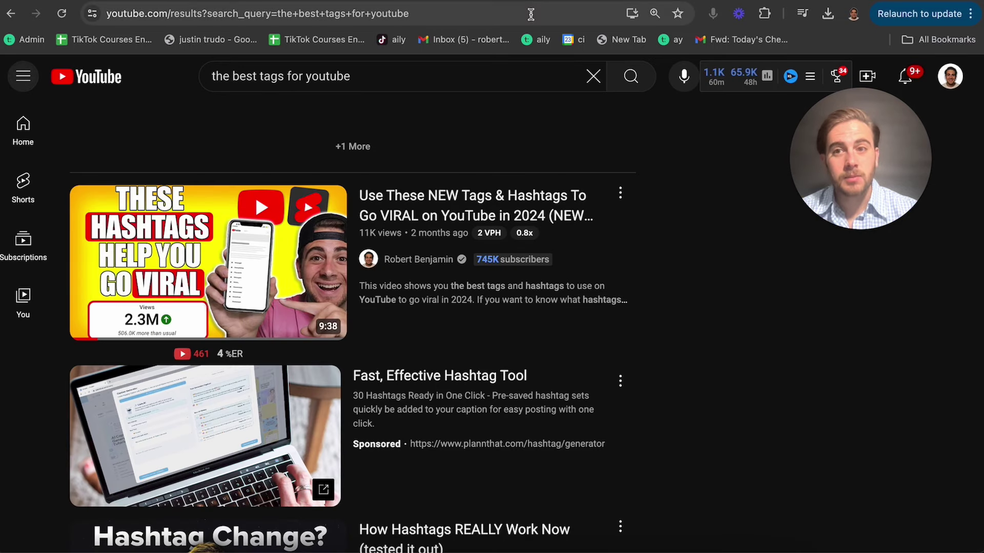
{"action": "left_click", "coordinate": [531, 15]}
Go to YouTube, search for 'vidiq' and open the vidIQ channel page
{"action": "type", "text": "you"}
{"action": "key", "text": "Return"}
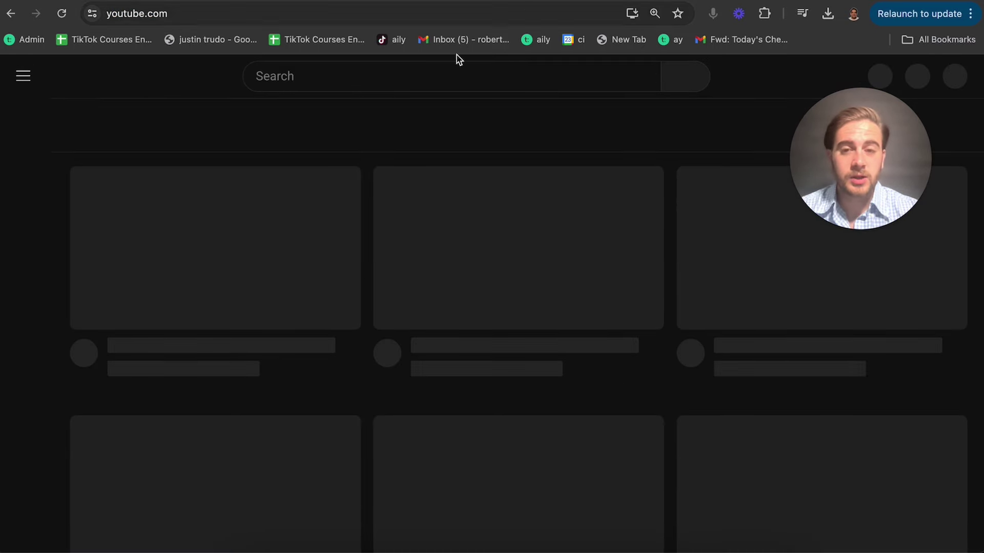
{"action": "left_click", "coordinate": [371, 81]}
{"action": "type", "text": "vidiq"}
{"action": "key", "text": "Return"}
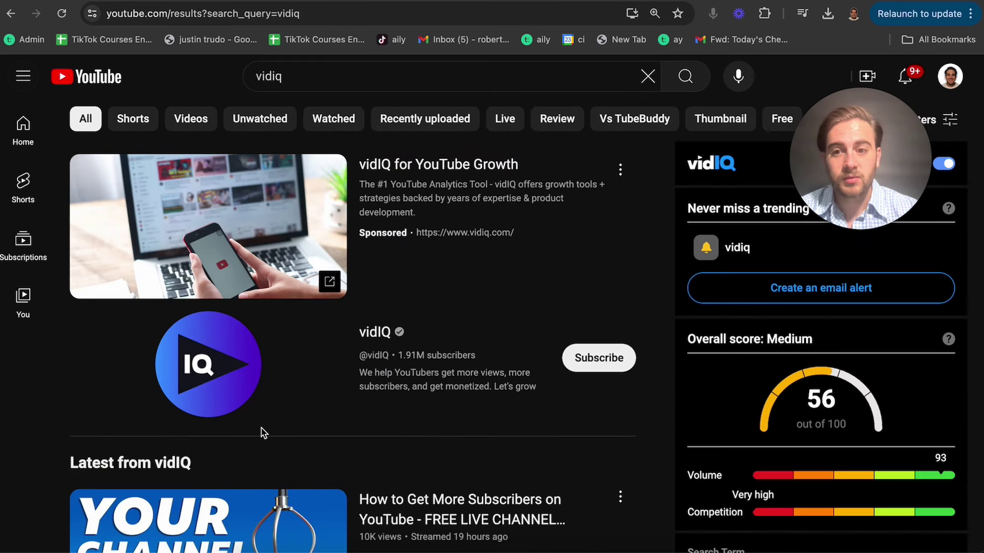
{"action": "left_click", "coordinate": [219, 382]}
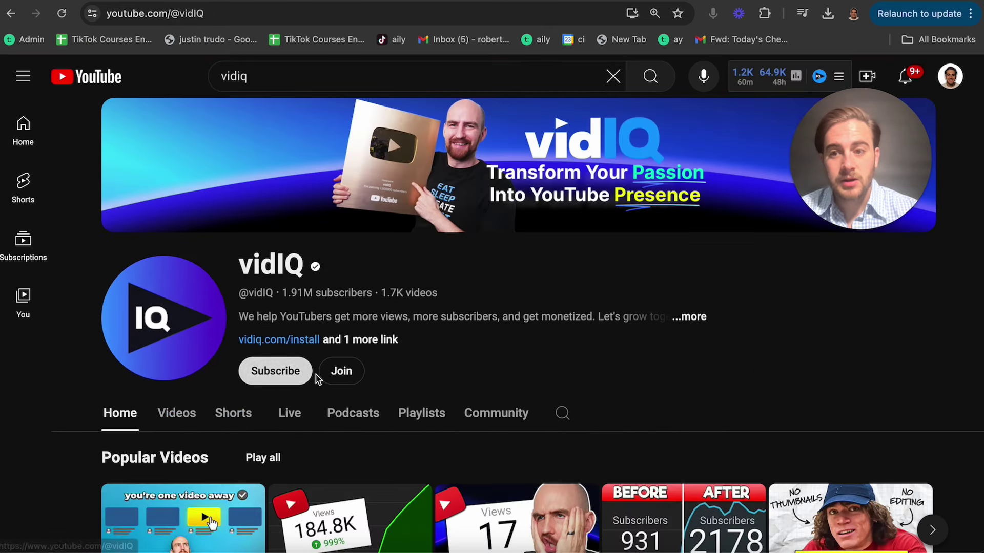
Play vidIQ's first Popular video, pause it and scroll to the vidIQ Channel Tags
{"action": "scroll", "coordinate": [347, 462], "scroll_direction": "down", "scroll_amount": 2}
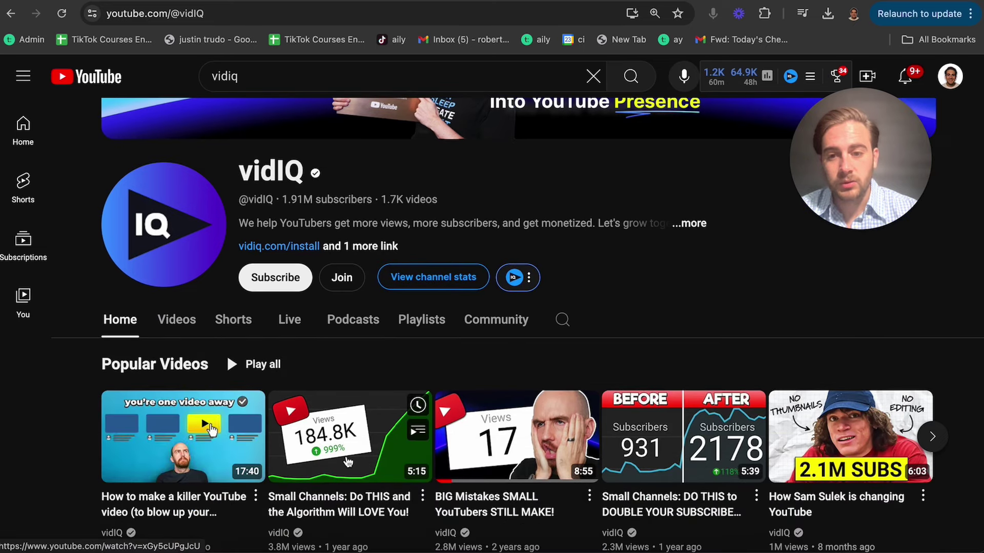
{"action": "left_click", "coordinate": [184, 441]}
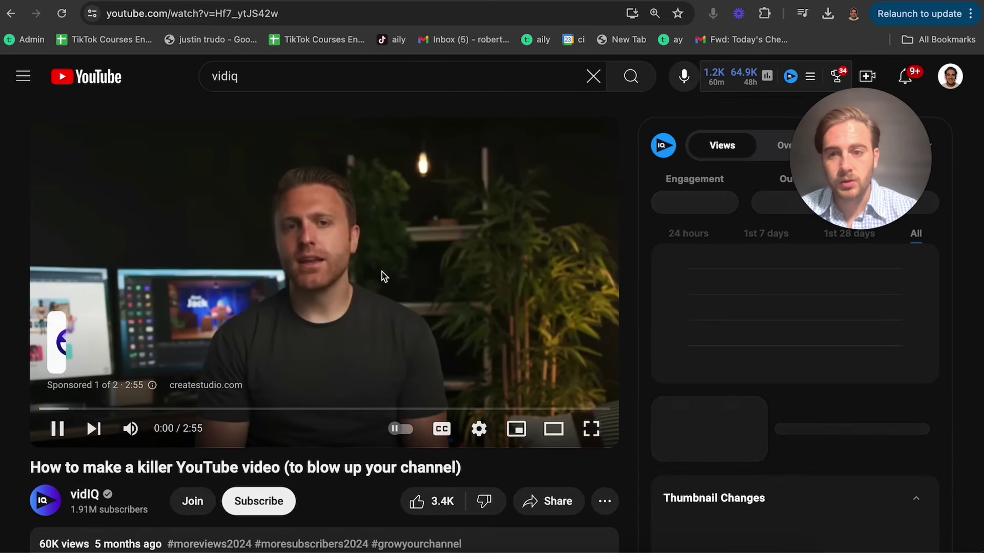
{"action": "left_click", "coordinate": [382, 275]}
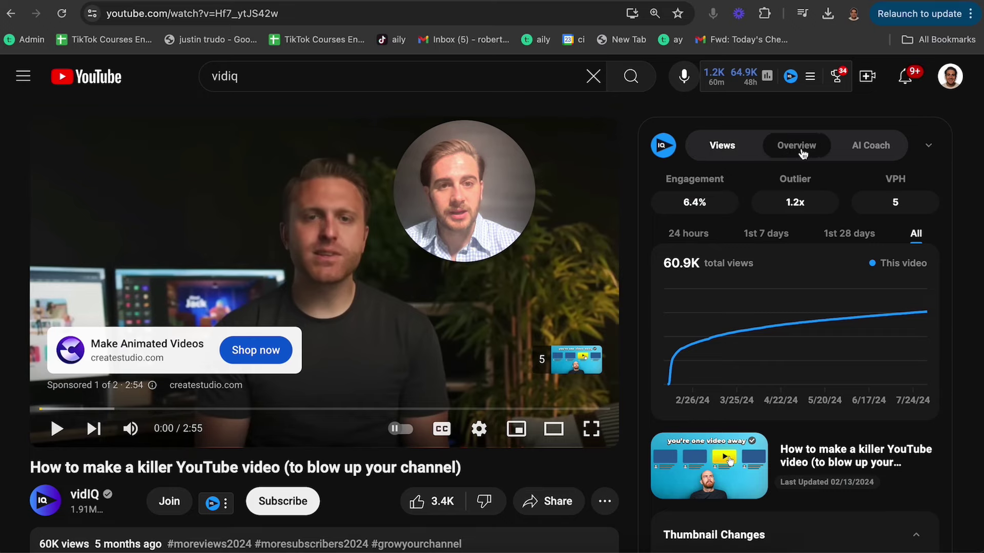
{"action": "scroll", "coordinate": [803, 153], "scroll_direction": "down", "scroll_amount": 8}
{"action": "scroll", "coordinate": [803, 154], "scroll_direction": "up", "scroll_amount": 8}
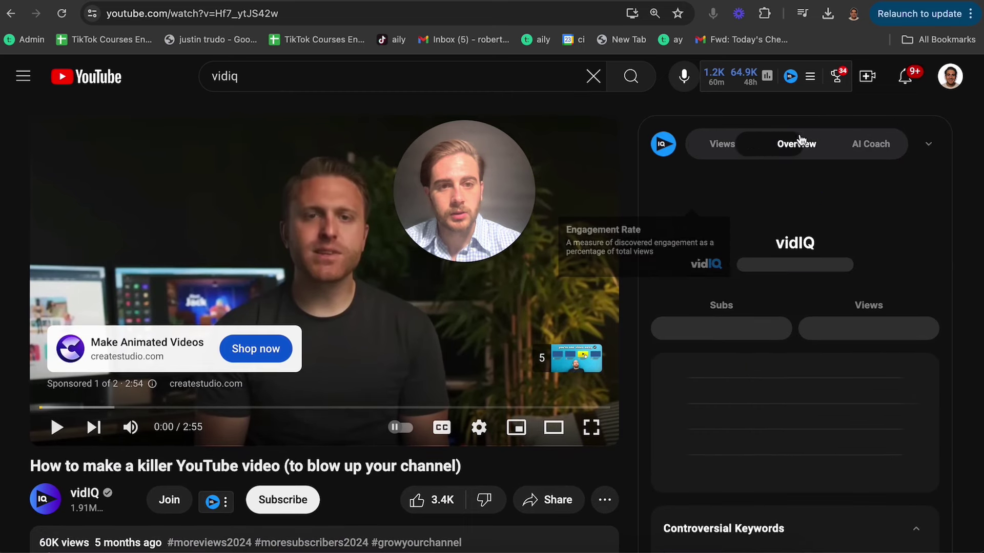
{"action": "scroll", "coordinate": [771, 272], "scroll_direction": "down", "scroll_amount": 7}
{"action": "scroll", "coordinate": [773, 274], "scroll_direction": "down", "scroll_amount": 3}
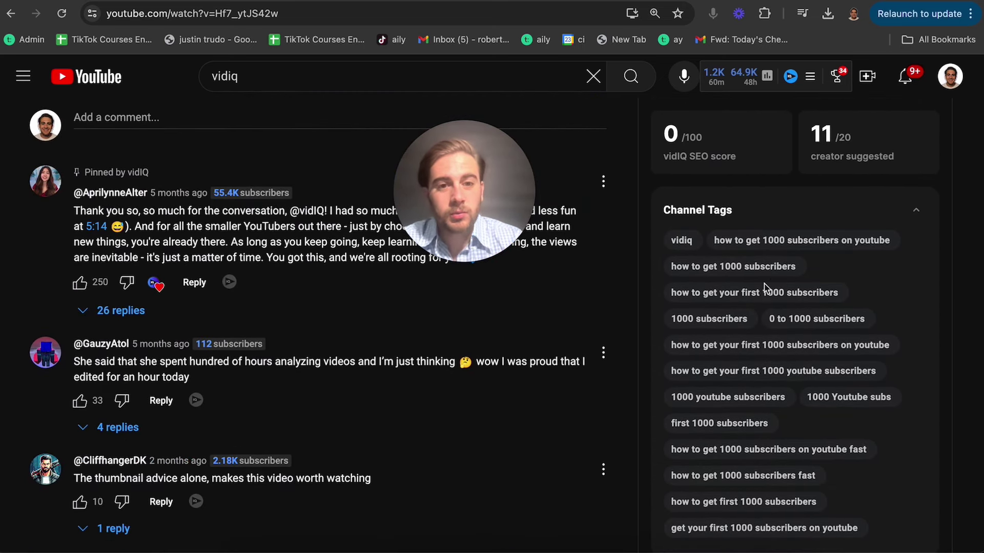
{"action": "scroll", "coordinate": [772, 274], "scroll_direction": "down", "scroll_amount": 2}
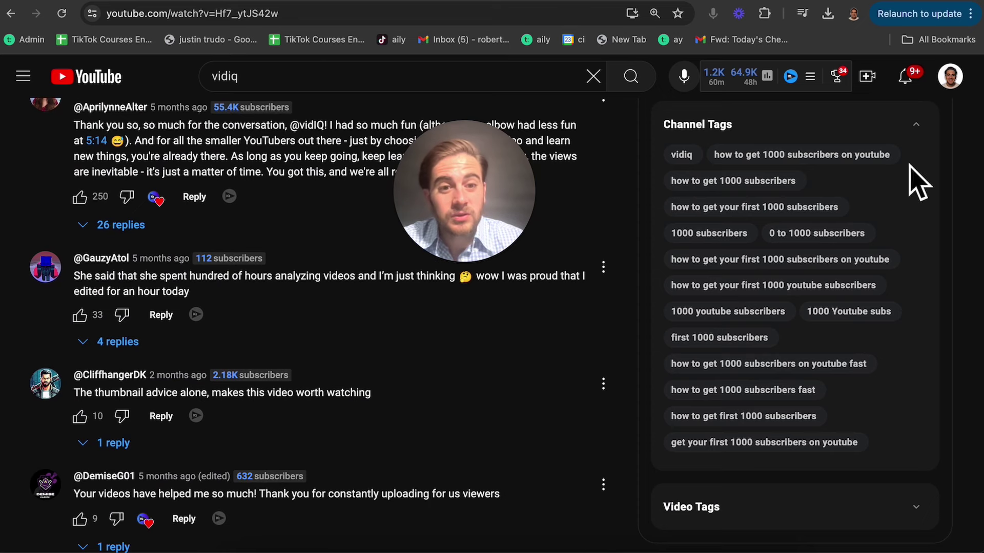
{"action": "scroll", "coordinate": [832, 317], "scroll_direction": "down", "scroll_amount": 2}
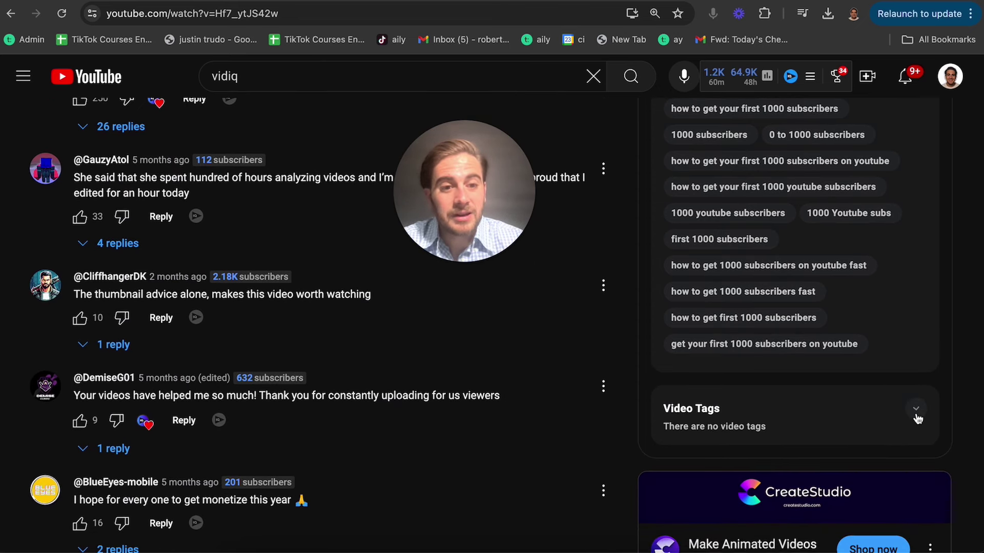
Expand the empty Video Tags section, then go back to the vidIQ channel page
{"action": "left_click", "coordinate": [916, 410]}
{"action": "scroll", "coordinate": [915, 417], "scroll_direction": "down", "scroll_amount": 1}
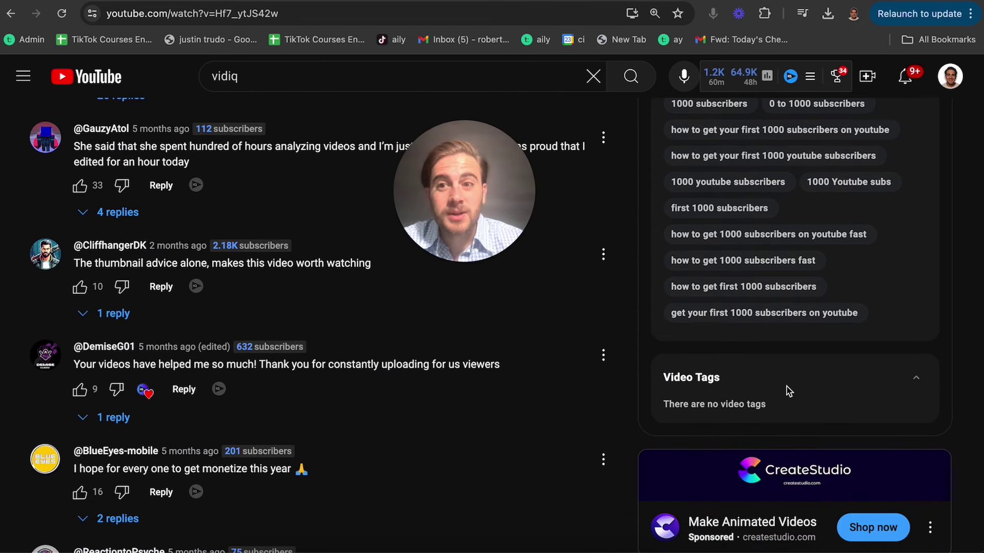
{"action": "scroll", "coordinate": [779, 391], "scroll_direction": "up", "scroll_amount": 15}
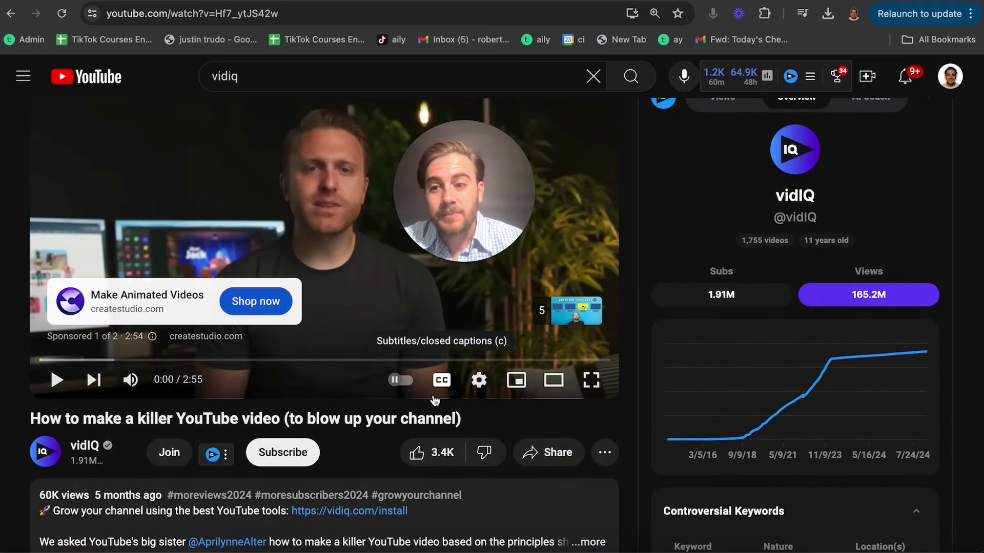
{"action": "scroll", "coordinate": [435, 400], "scroll_direction": "down", "scroll_amount": 2}
{"action": "scroll", "coordinate": [435, 401], "scroll_direction": "down", "scroll_amount": 10}
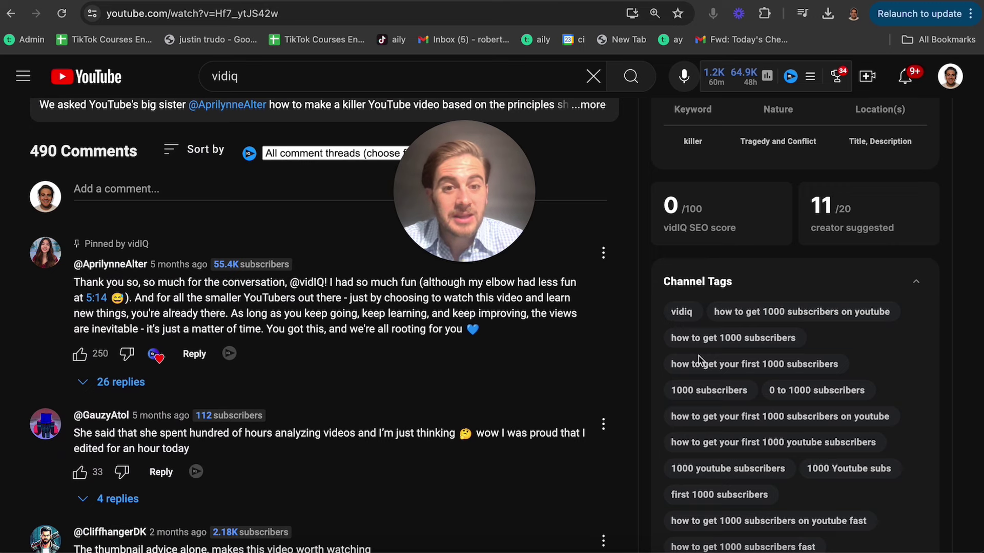
{"action": "key", "text": "alt+Left"}
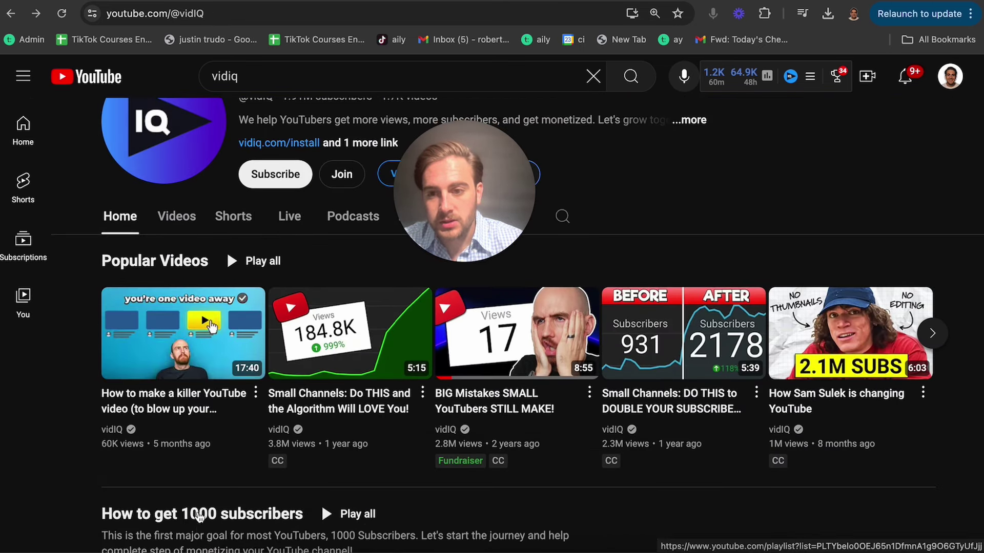
Open vidIQ's newest upload about copyright claims from its latest videos and pause it
{"action": "left_click", "coordinate": [179, 218]}
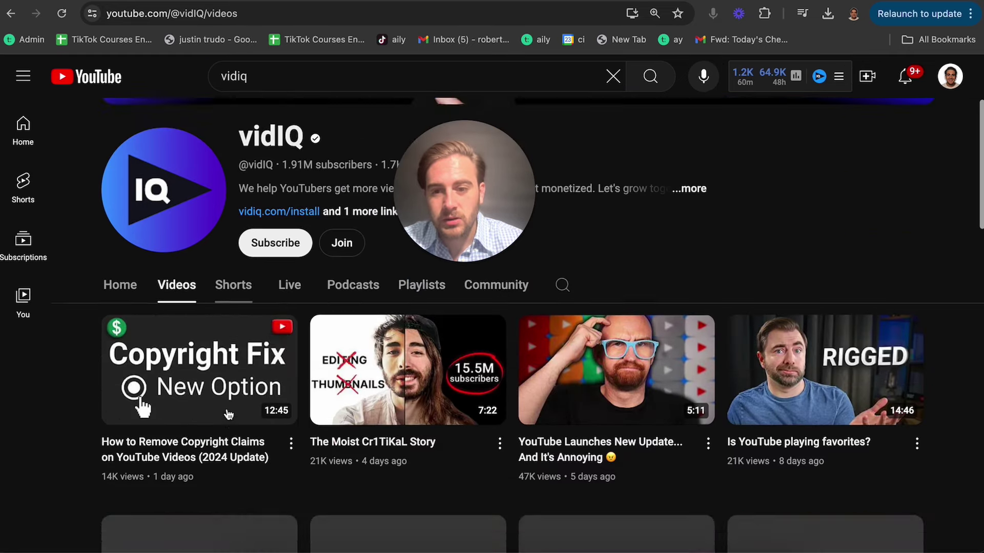
{"action": "left_click", "coordinate": [228, 413]}
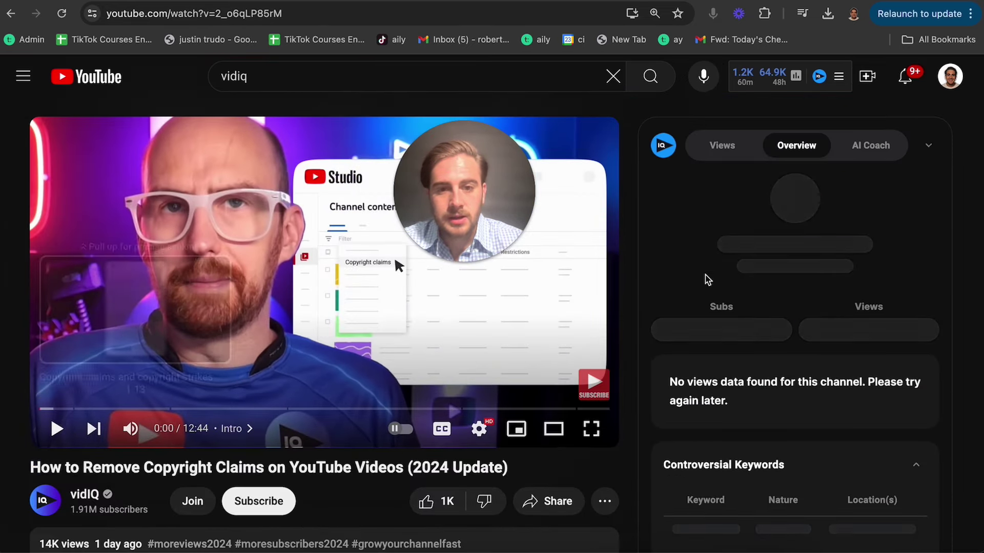
{"action": "key", "text": "space"}
Read the video's Channel Tags and Video Tags, such as remove copyright strike 59.8 #1
{"action": "scroll", "coordinate": [798, 182], "scroll_direction": "down", "scroll_amount": 9}
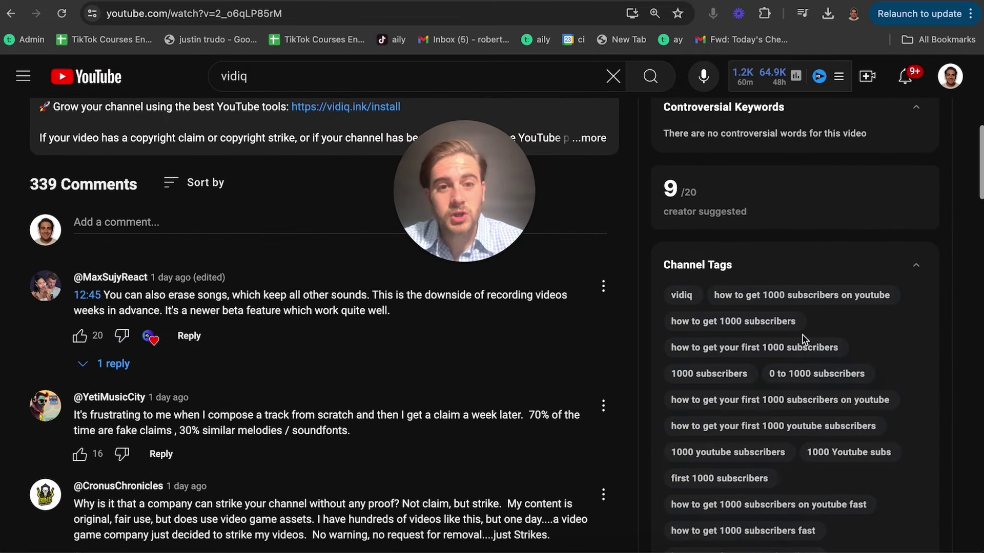
{"action": "scroll", "coordinate": [803, 340], "scroll_direction": "down", "scroll_amount": 8}
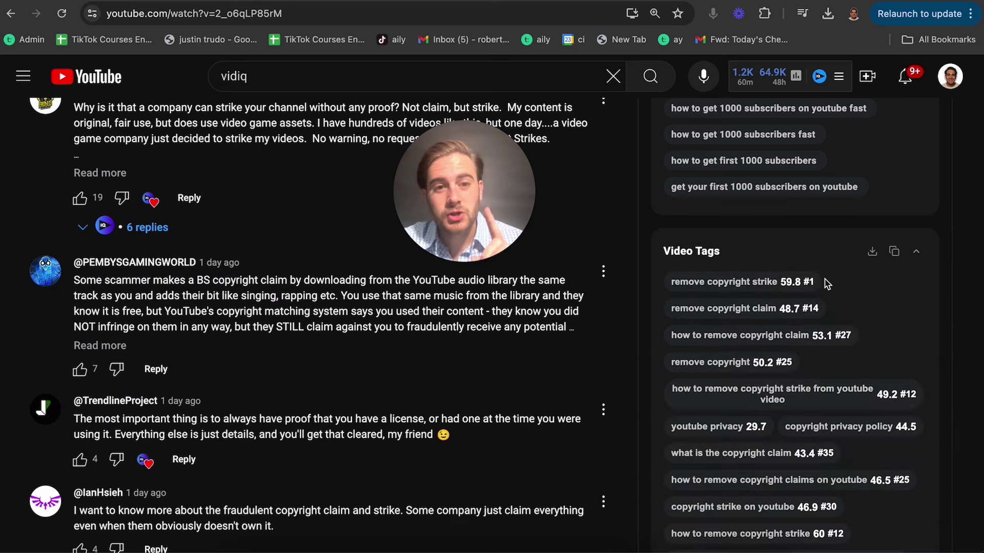
{"action": "scroll", "coordinate": [827, 283], "scroll_direction": "down", "scroll_amount": 1}
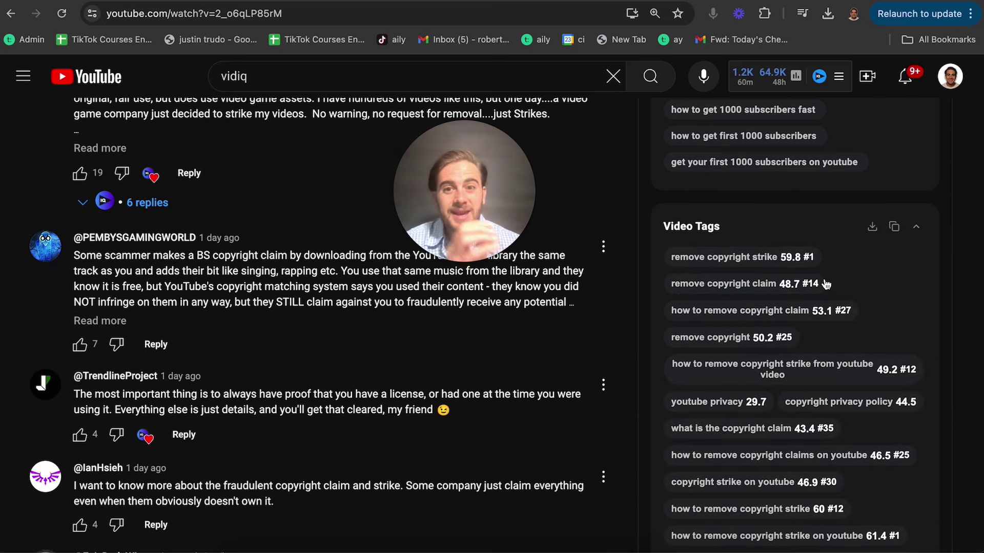
{"action": "left_click_drag", "start_coordinate": [578, 161], "coordinate": [859, 130]}
{"action": "scroll", "coordinate": [795, 226], "scroll_direction": "up", "scroll_amount": 4}
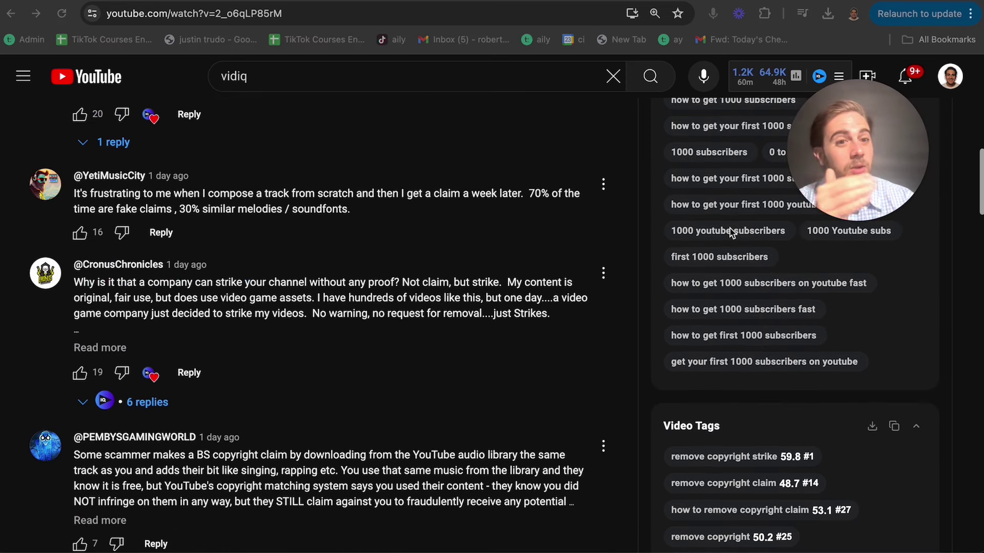
{"action": "scroll", "coordinate": [732, 233], "scroll_direction": "up", "scroll_amount": 3}
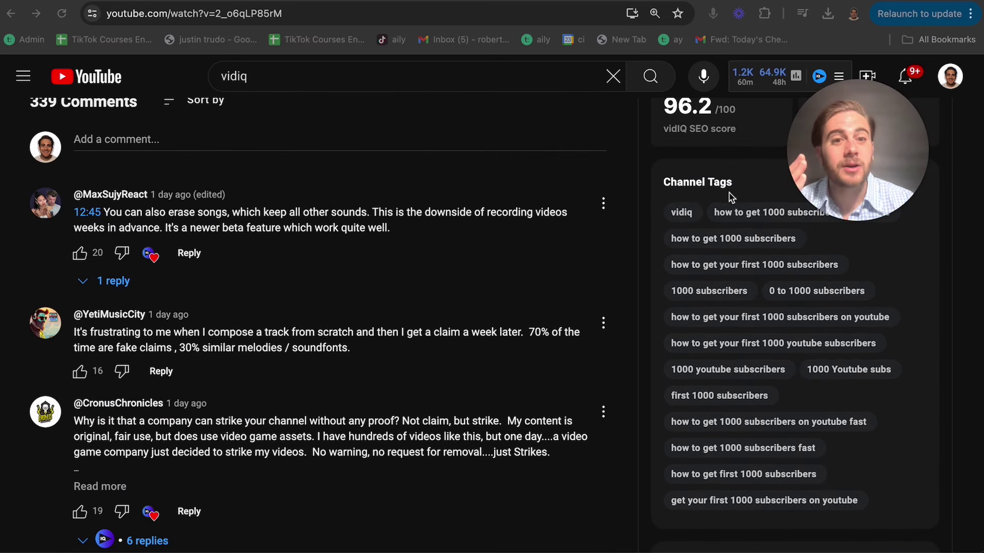
{"action": "scroll", "coordinate": [746, 373], "scroll_direction": "down", "scroll_amount": 1}
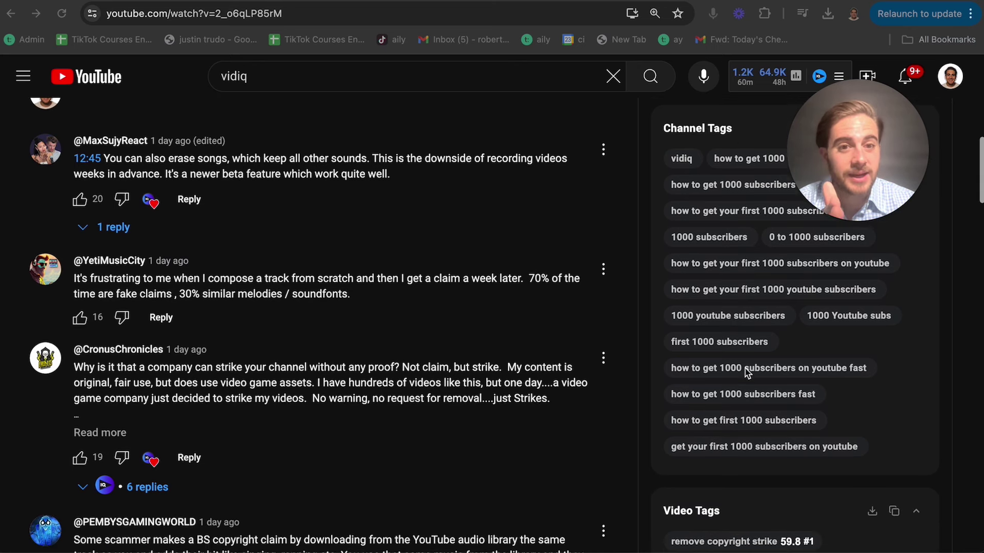
{"action": "left_click", "coordinate": [343, 70]}
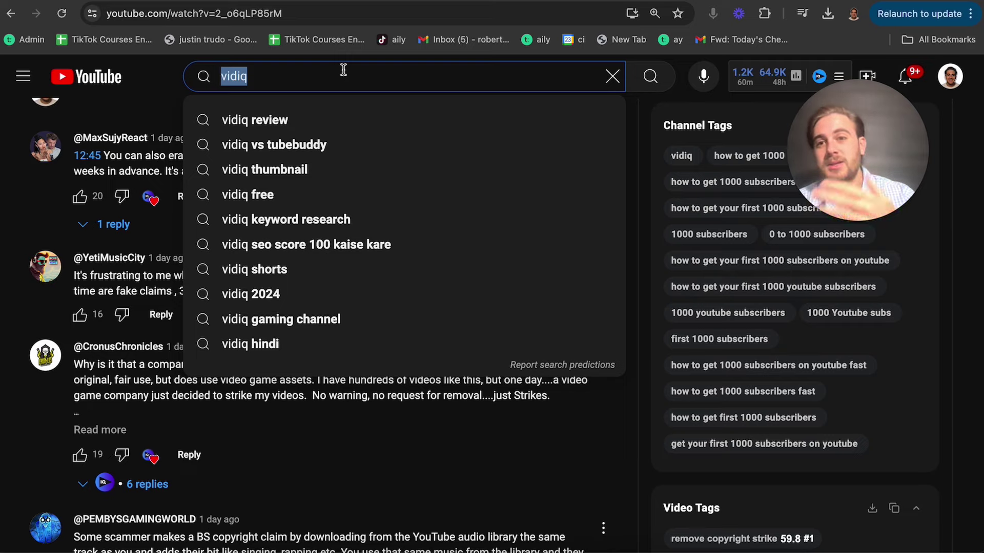
Search YouTube for 'best tags on yotuube' and open Think Media's 'Do YouTube Tags Help You Get Views?'
{"action": "type", "text": "h"}
{"action": "key", "text": "BackSpace"}
{"action": "type", "text": "th"}
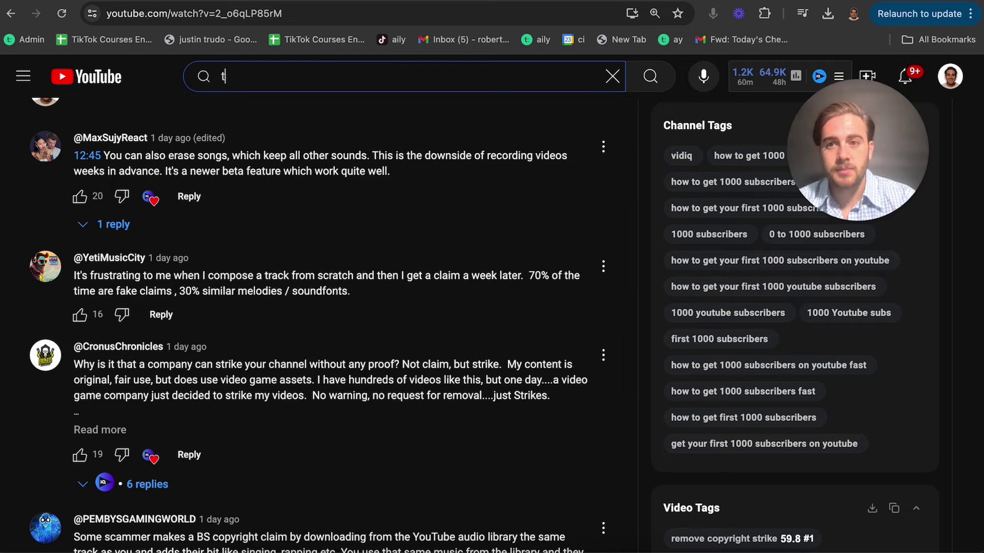
{"action": "key", "text": "BackSpace"}
{"action": "key", "text": "BackSpace"}
{"action": "type", "text": "best tags on yotuube"}
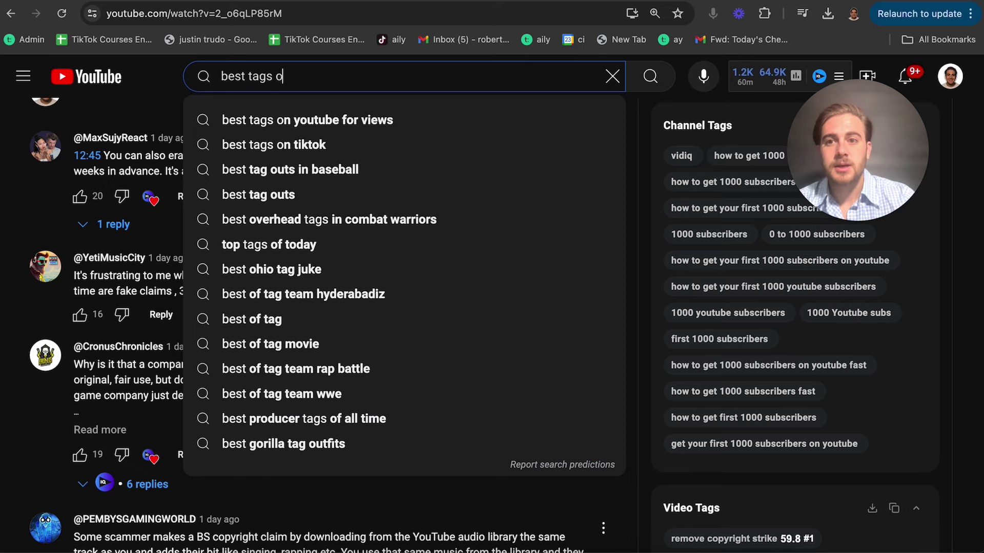
{"action": "key", "text": "Return"}
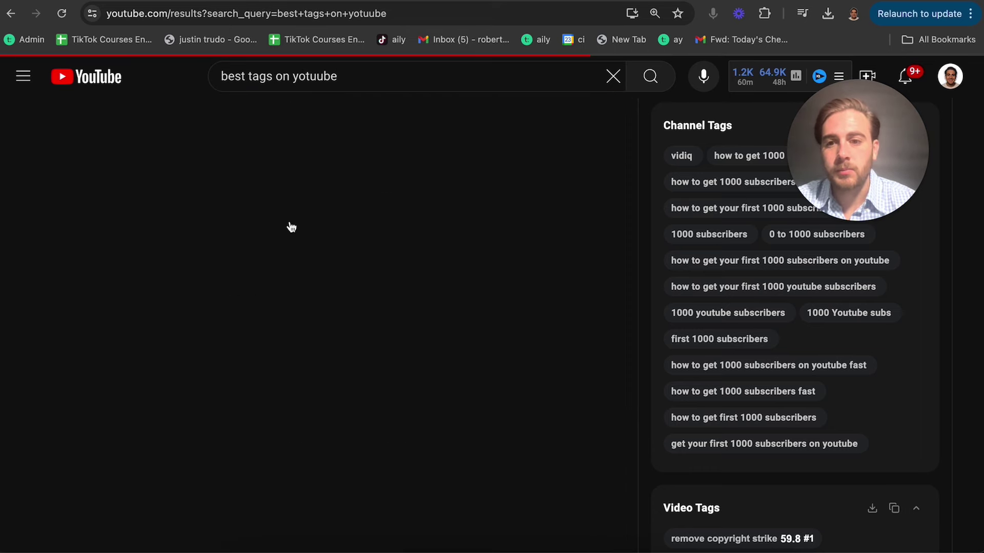
{"action": "scroll", "coordinate": [308, 317], "scroll_direction": "down", "scroll_amount": 15}
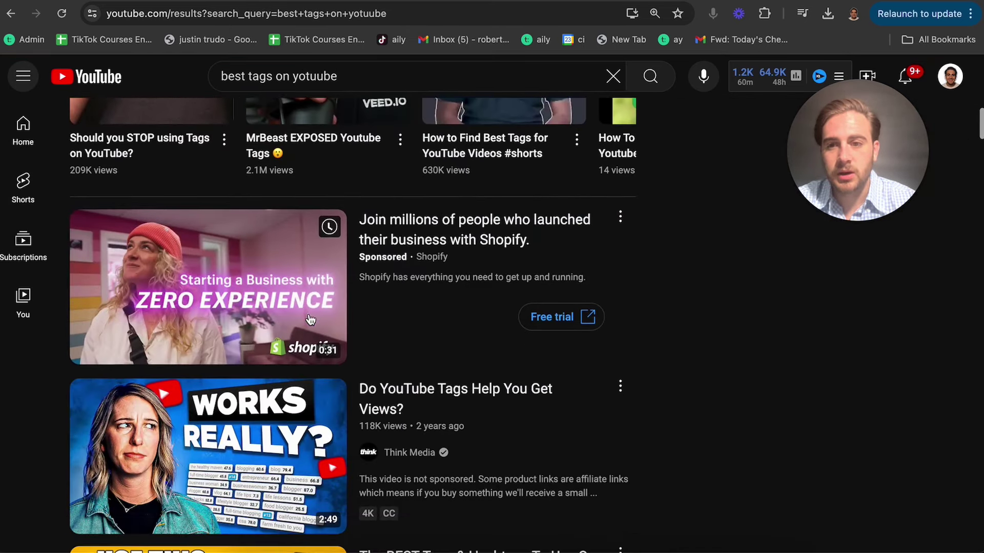
{"action": "scroll", "coordinate": [310, 320], "scroll_direction": "down", "scroll_amount": 1}
{"action": "left_click", "coordinate": [278, 399]}
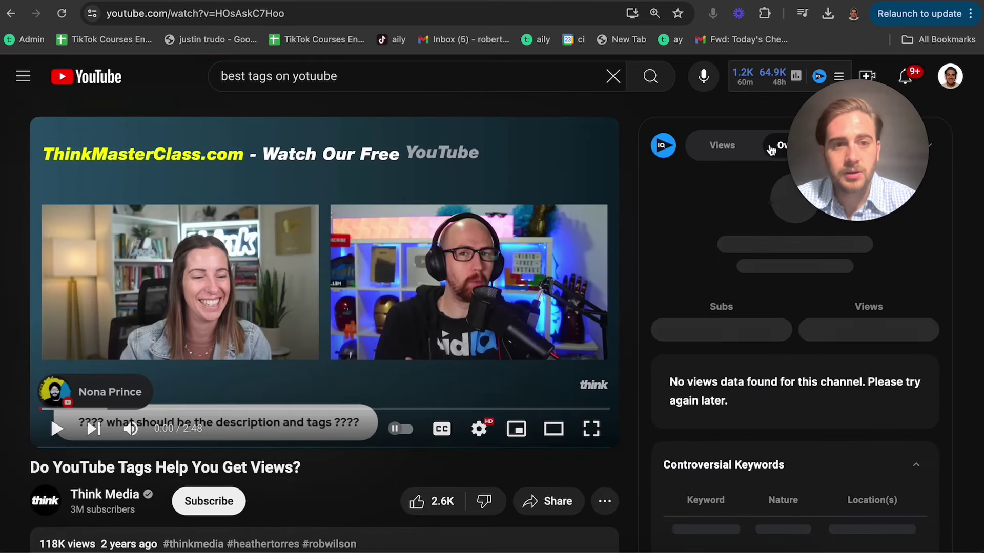
Switch vidIQ to Overview and scroll to Video Tags, e.g. youtube tags to get views 52.2 #1
{"action": "left_click", "coordinate": [771, 150]}
{"action": "scroll", "coordinate": [808, 157], "scroll_direction": "down", "scroll_amount": 5}
{"action": "scroll", "coordinate": [809, 158], "scroll_direction": "down", "scroll_amount": 4}
{"action": "scroll", "coordinate": [808, 159], "scroll_direction": "down", "scroll_amount": 5}
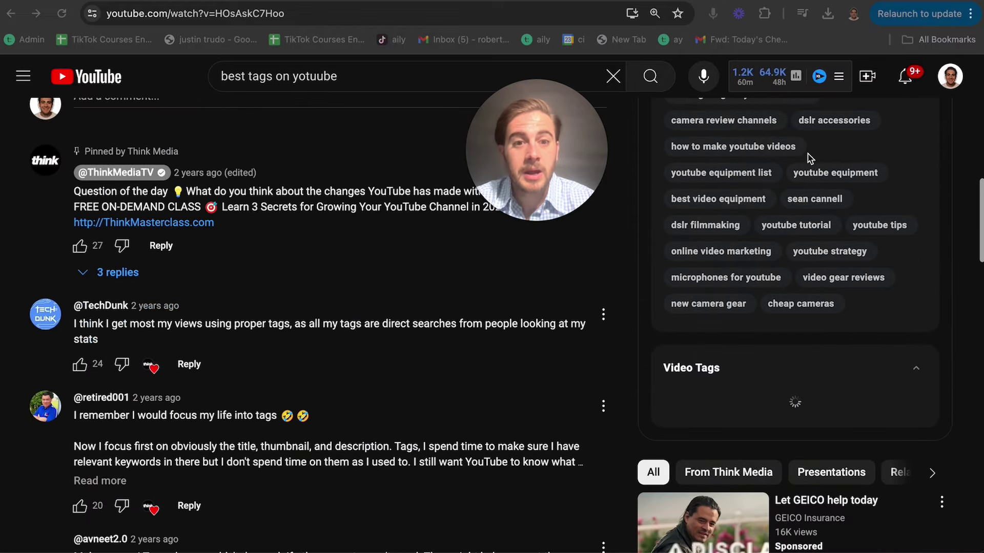
{"action": "scroll", "coordinate": [808, 159], "scroll_direction": "up", "scroll_amount": 3}
{"action": "scroll", "coordinate": [813, 327], "scroll_direction": "up", "scroll_amount": 7}
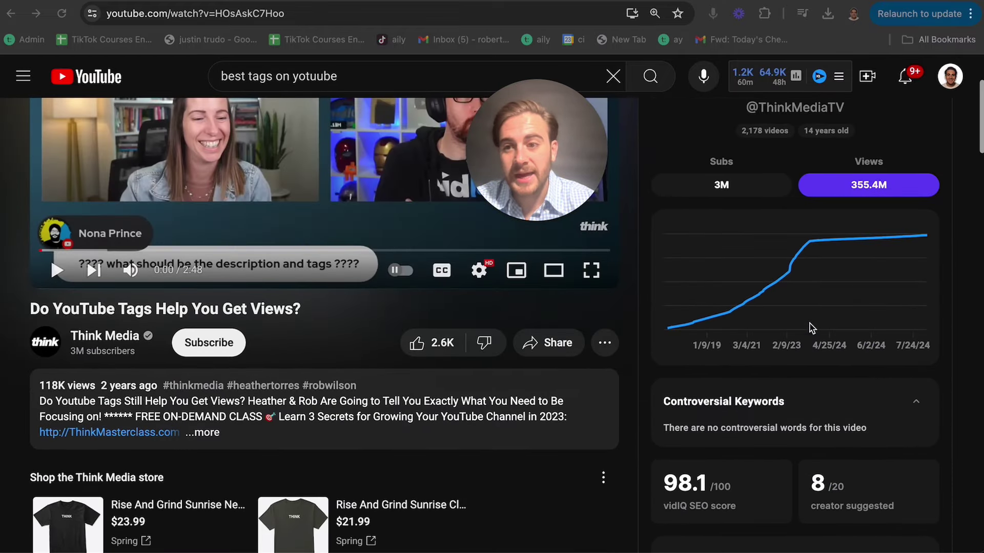
{"action": "scroll", "coordinate": [495, 391], "scroll_direction": "down", "scroll_amount": 12}
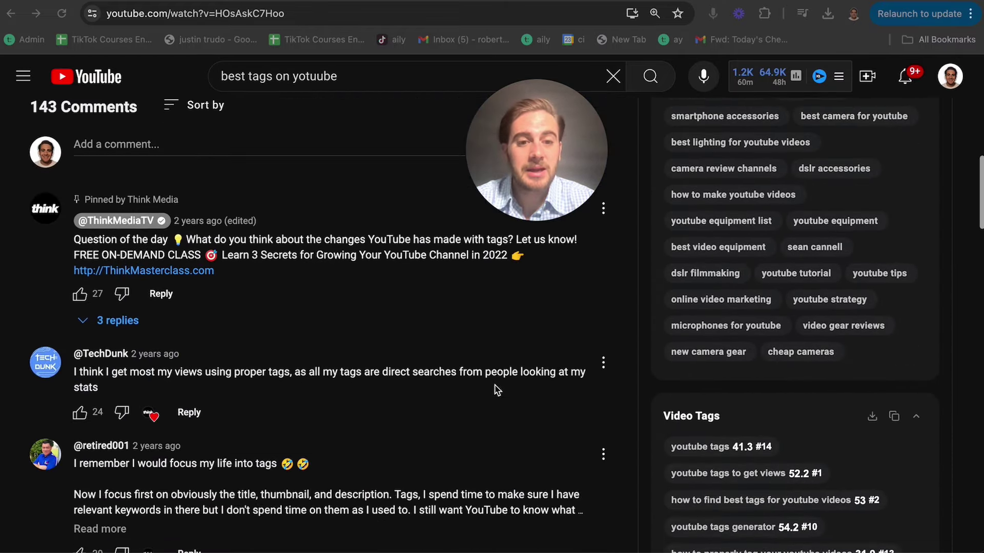
{"action": "scroll", "coordinate": [731, 328], "scroll_direction": "down", "scroll_amount": 2}
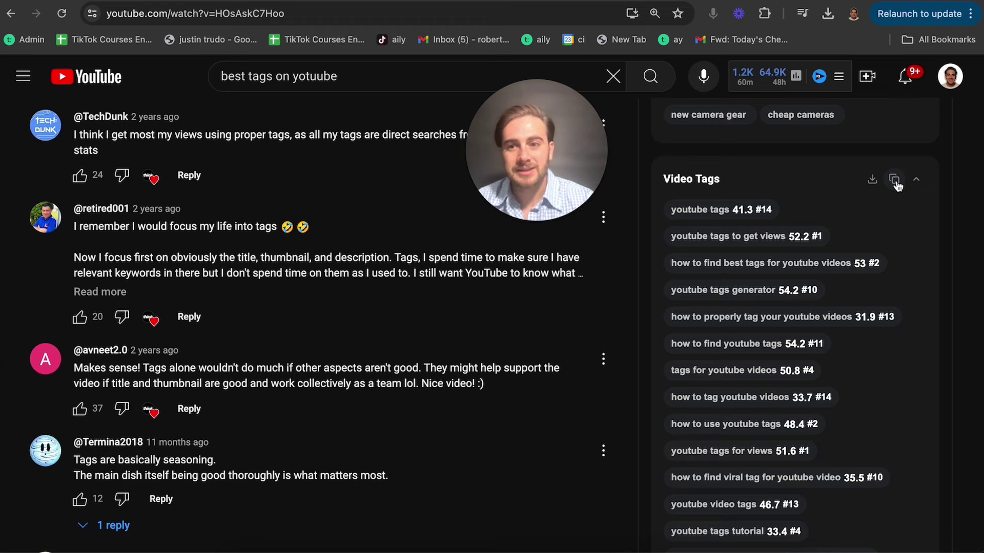
{"action": "scroll", "coordinate": [320, 437], "scroll_direction": "up", "scroll_amount": 10}
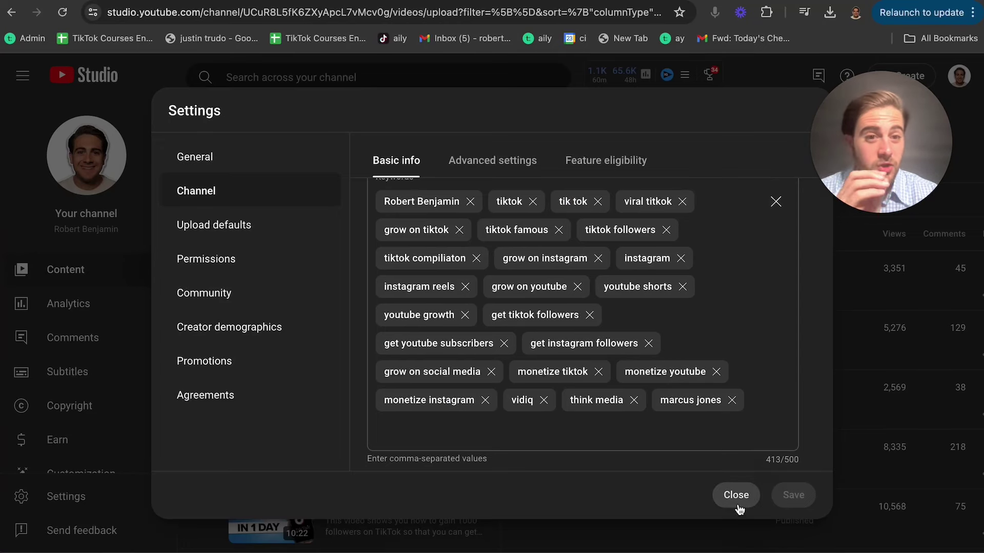
Close the channel keywords settings and scroll through the Channel content Videos list
{"action": "left_click", "coordinate": [739, 498]}
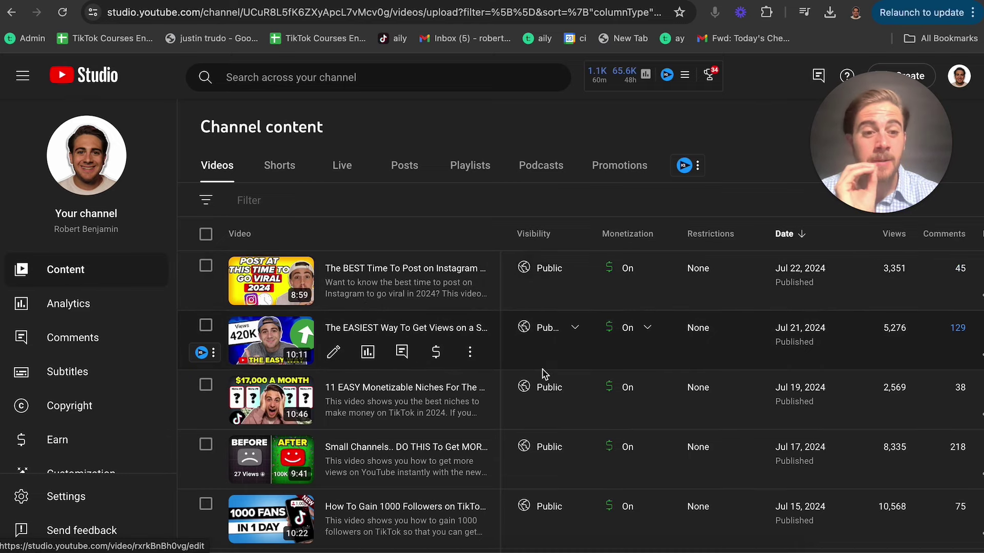
{"action": "scroll", "coordinate": [543, 374], "scroll_direction": "down", "scroll_amount": 5}
{"action": "scroll", "coordinate": [544, 374], "scroll_direction": "down", "scroll_amount": 10}
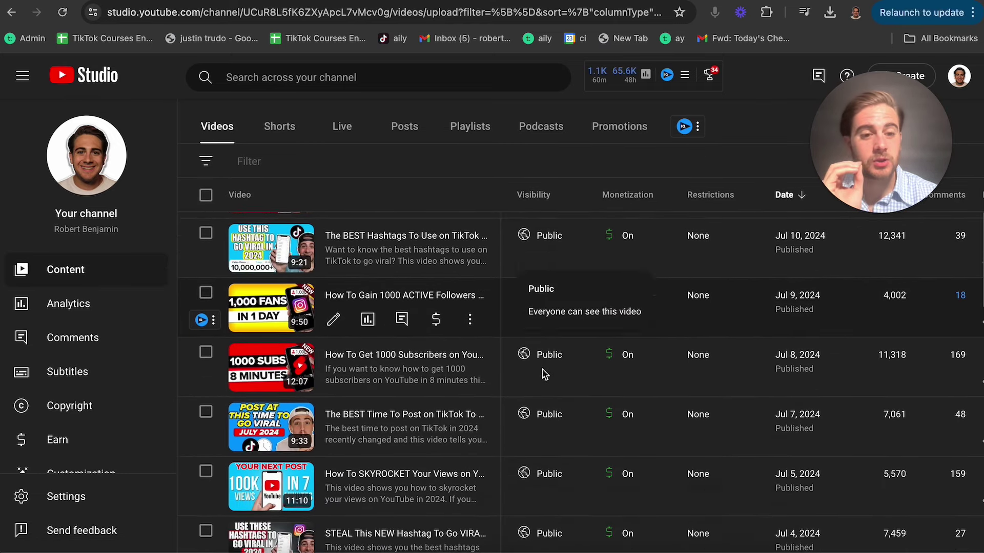
{"action": "scroll", "coordinate": [543, 374], "scroll_direction": "down", "scroll_amount": 2}
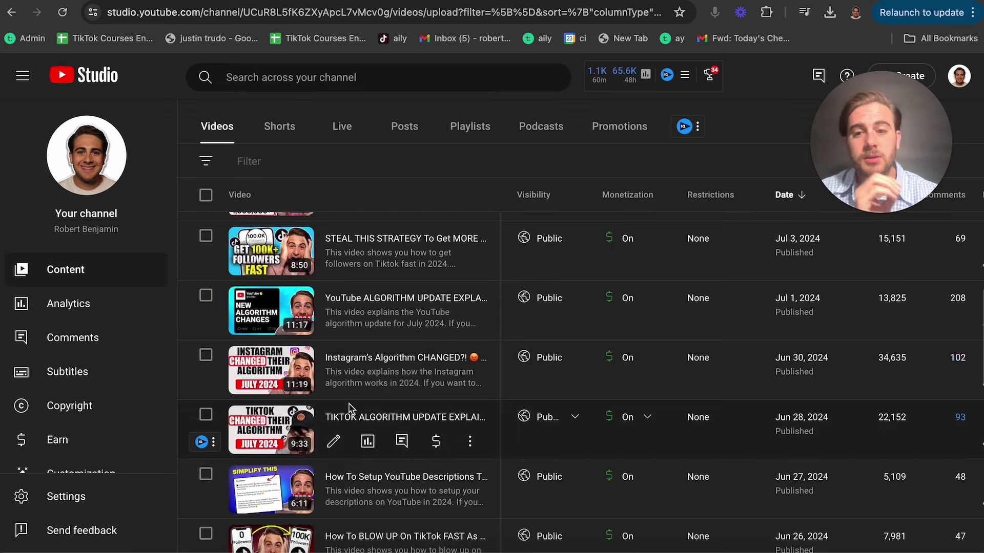
Open the Instagram algorithm video's details, scroll past Tags, and expand the Education Category dropdown
{"action": "left_click", "coordinate": [333, 388]}
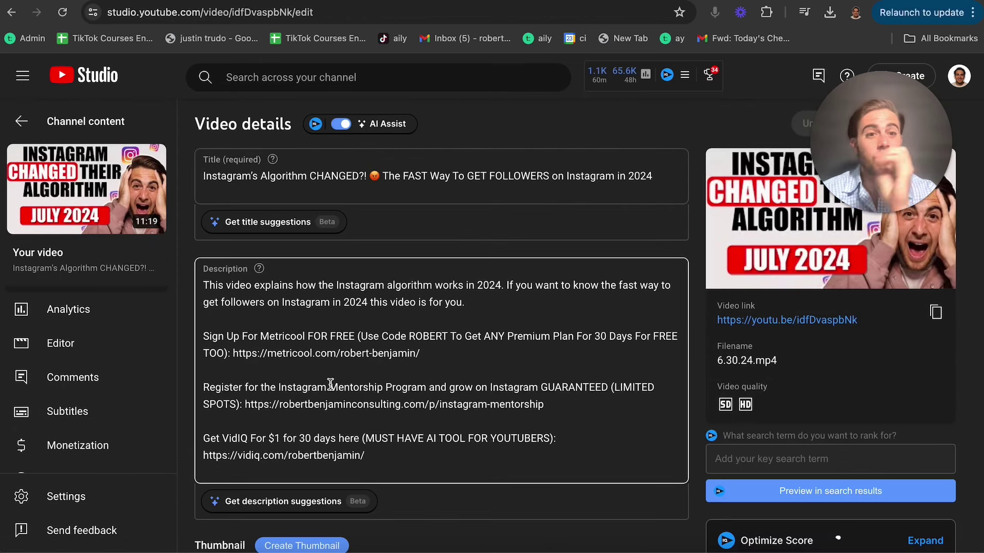
{"action": "scroll", "coordinate": [330, 385], "scroll_direction": "down", "scroll_amount": 20}
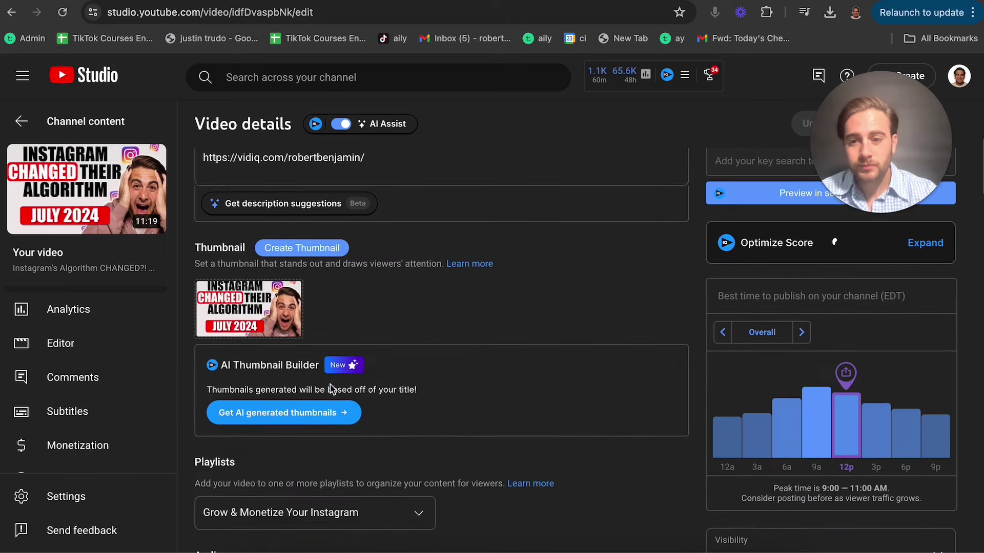
{"action": "scroll", "coordinate": [331, 391], "scroll_direction": "down", "scroll_amount": 10}
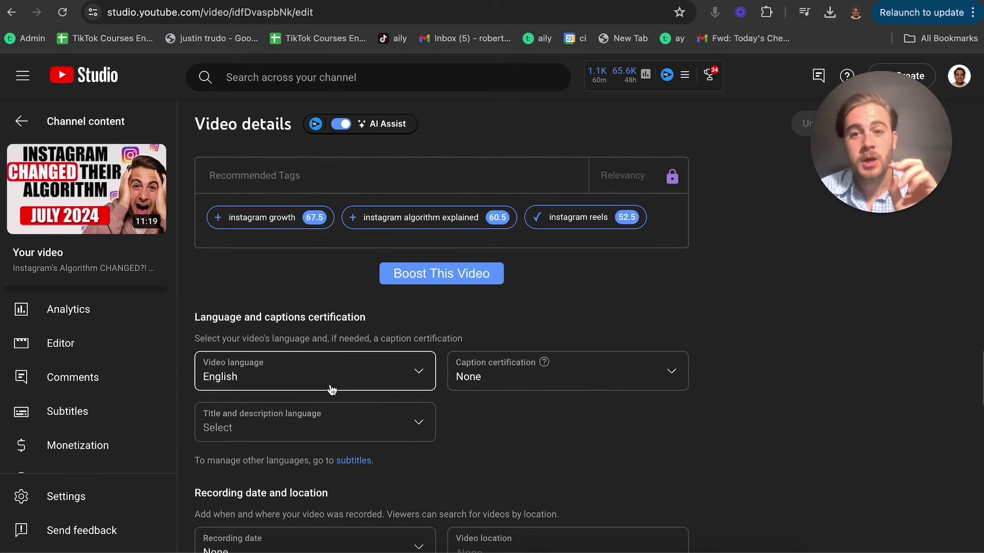
{"action": "scroll", "coordinate": [332, 391], "scroll_direction": "down", "scroll_amount": 5}
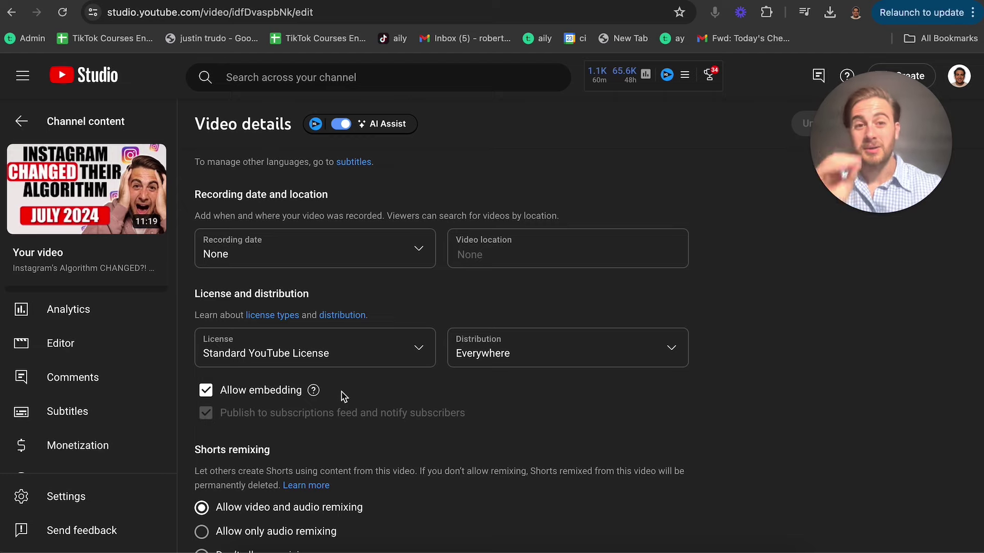
{"action": "scroll", "coordinate": [343, 397], "scroll_direction": "down", "scroll_amount": 10}
{"action": "scroll", "coordinate": [342, 397], "scroll_direction": "up", "scroll_amount": 2}
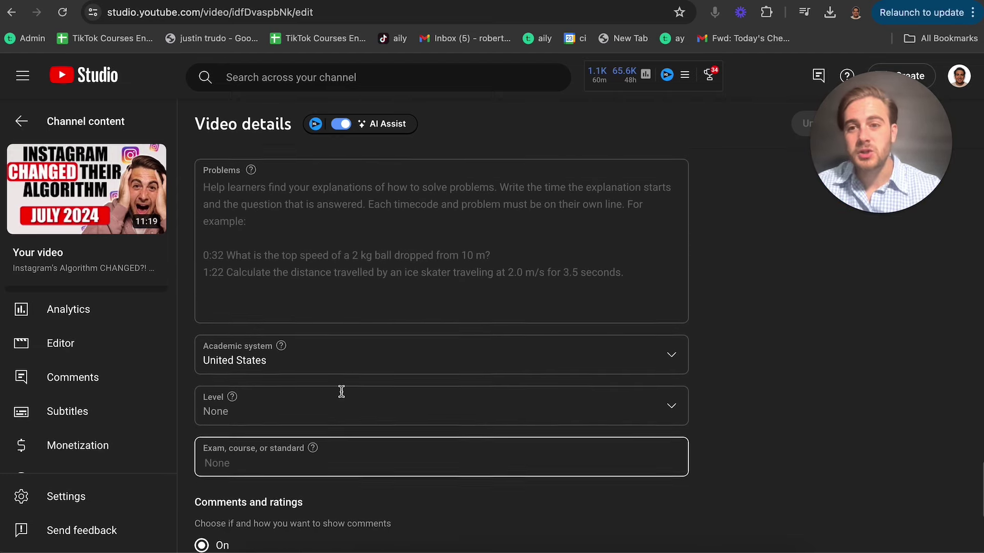
{"action": "scroll", "coordinate": [342, 398], "scroll_direction": "up", "scroll_amount": 3}
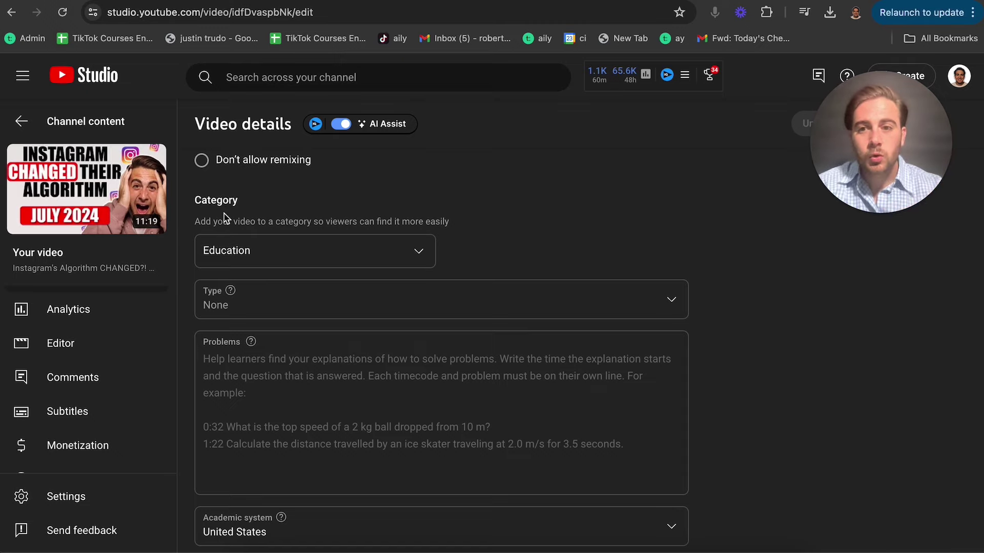
{"action": "left_click", "coordinate": [251, 259]}
{"action": "scroll", "coordinate": [284, 397], "scroll_direction": "down", "scroll_amount": 1}
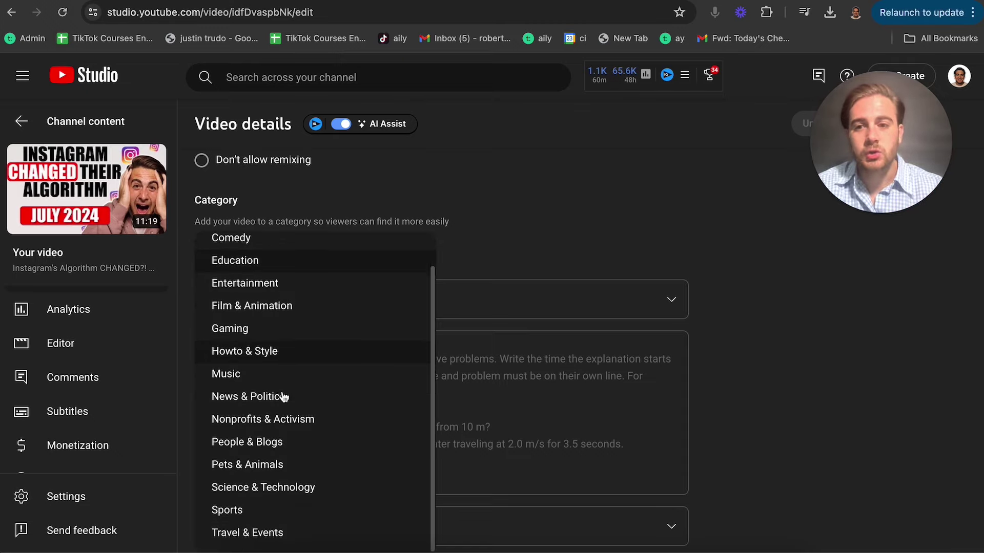